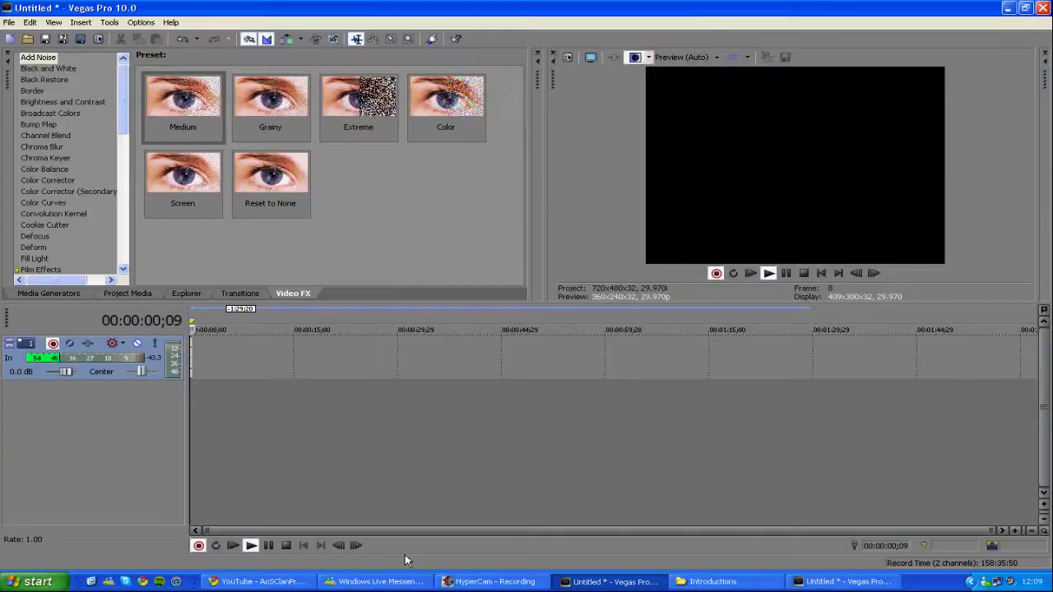
Step: Switch to the YouTube channel page and play its featured 'Minecraft Tutorial-How to change your skin' video
left_click(259, 582)
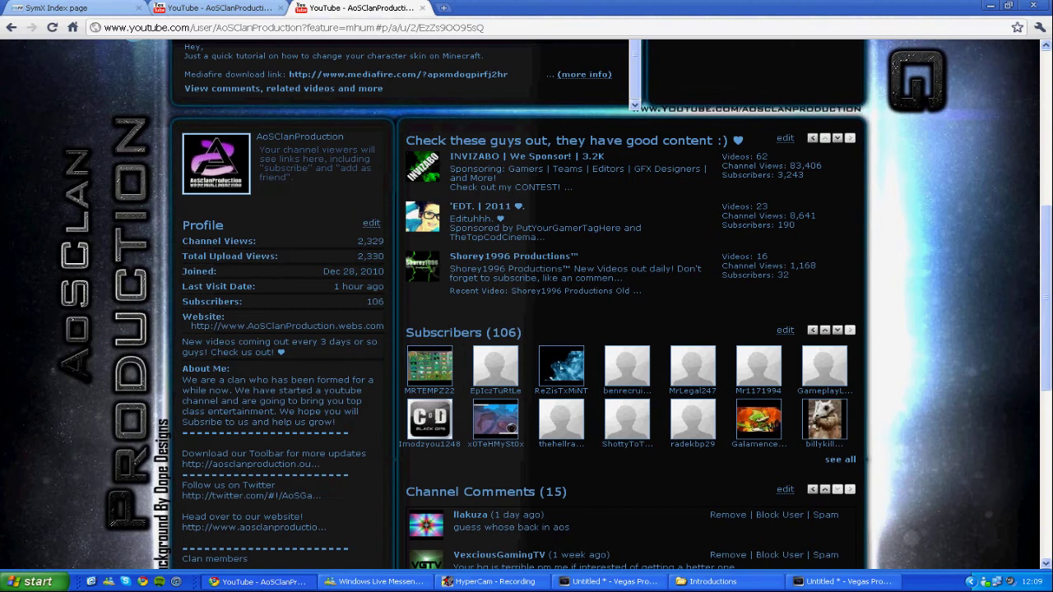
scroll(526, 296, "up", 3)
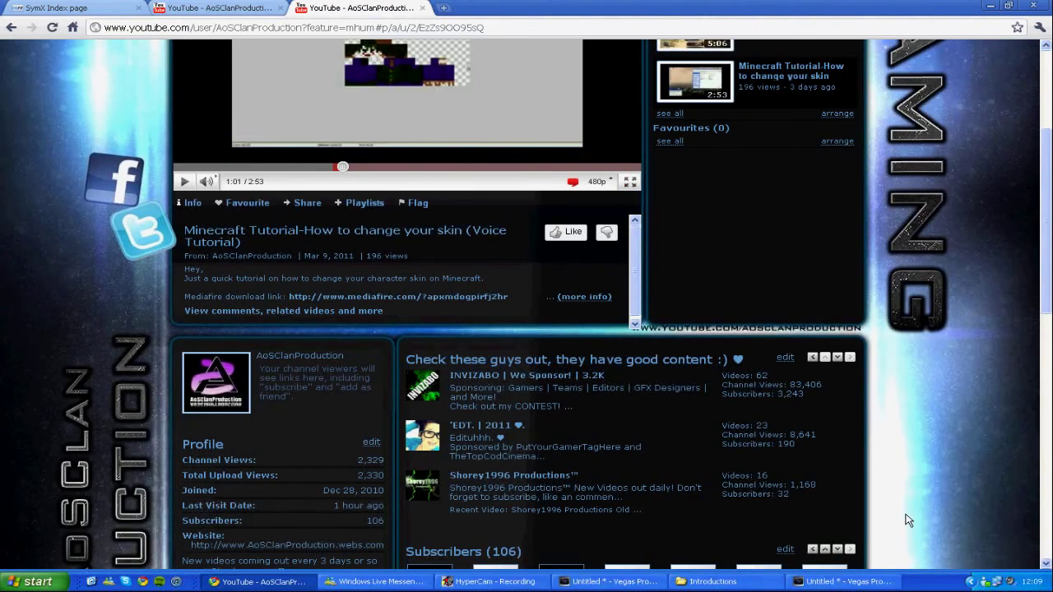
Step: Bring the Vegas intro project back to the front and reset the cursor to the clip's start
left_click(856, 582)
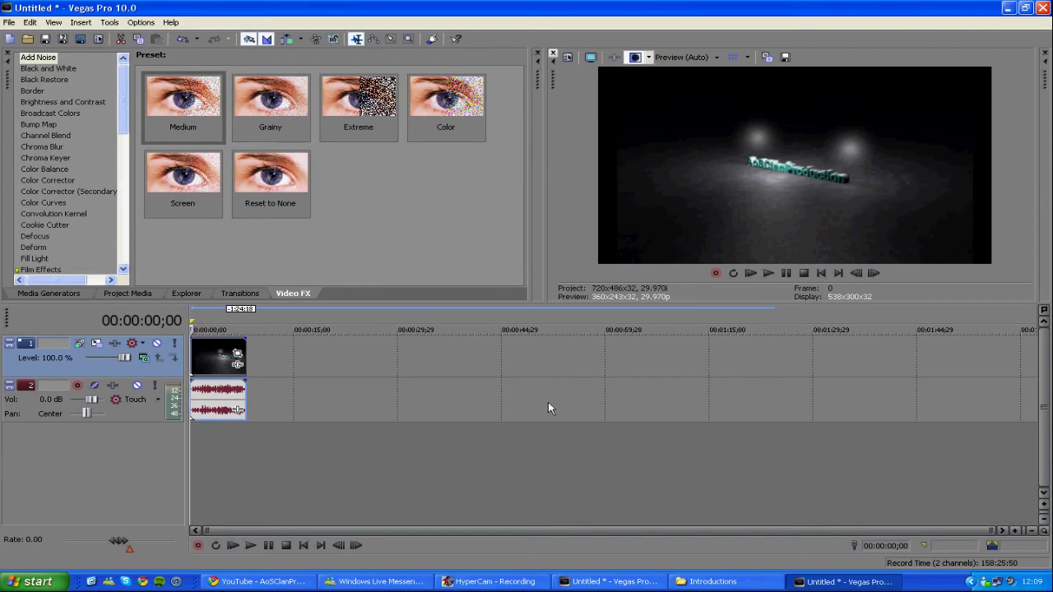
left_click(712, 581)
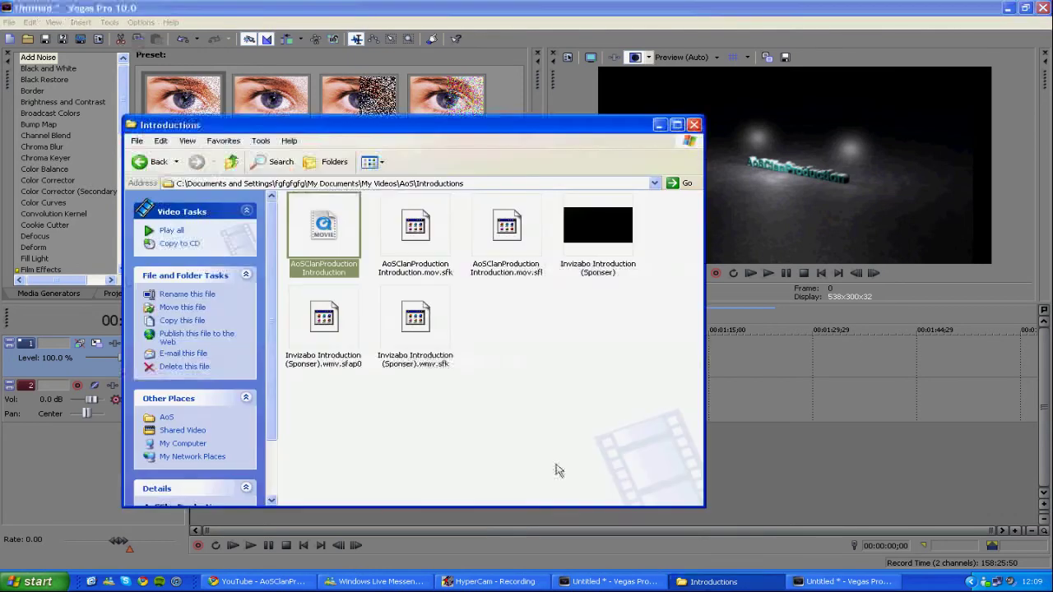
left_click(806, 458)
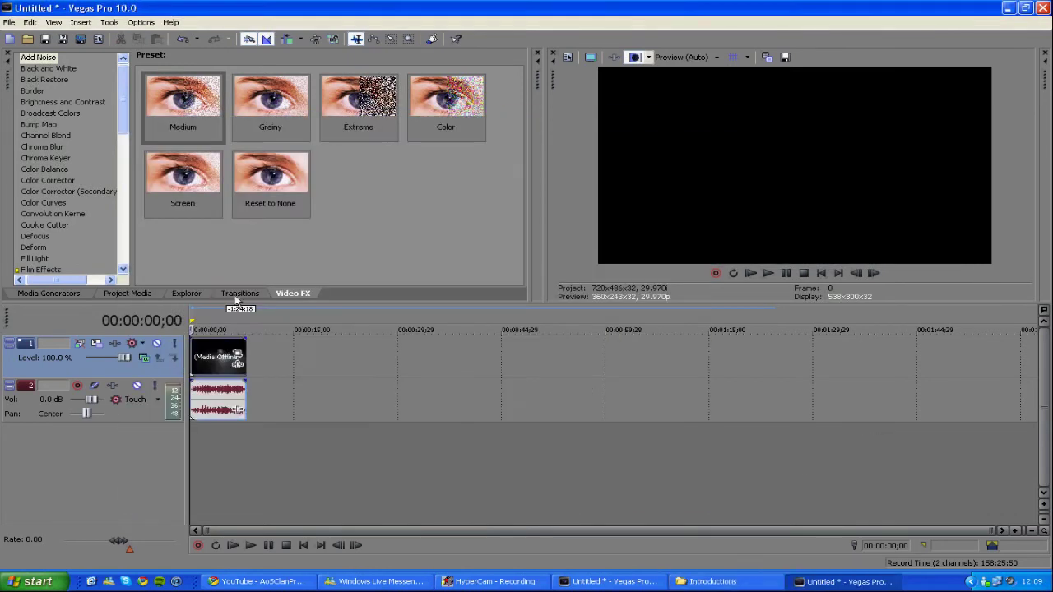
left_click(193, 362)
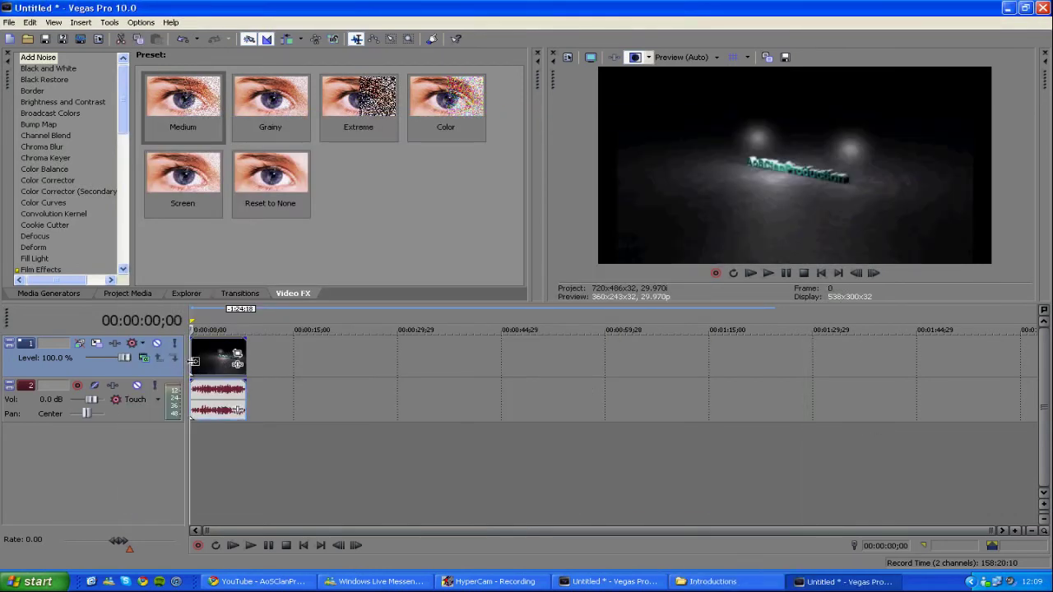
Step: Apply the NTSC DV 24p Widescreen template (720x480, 23.976 fps) with Best full-resolution rendering quality
left_click(567, 58)
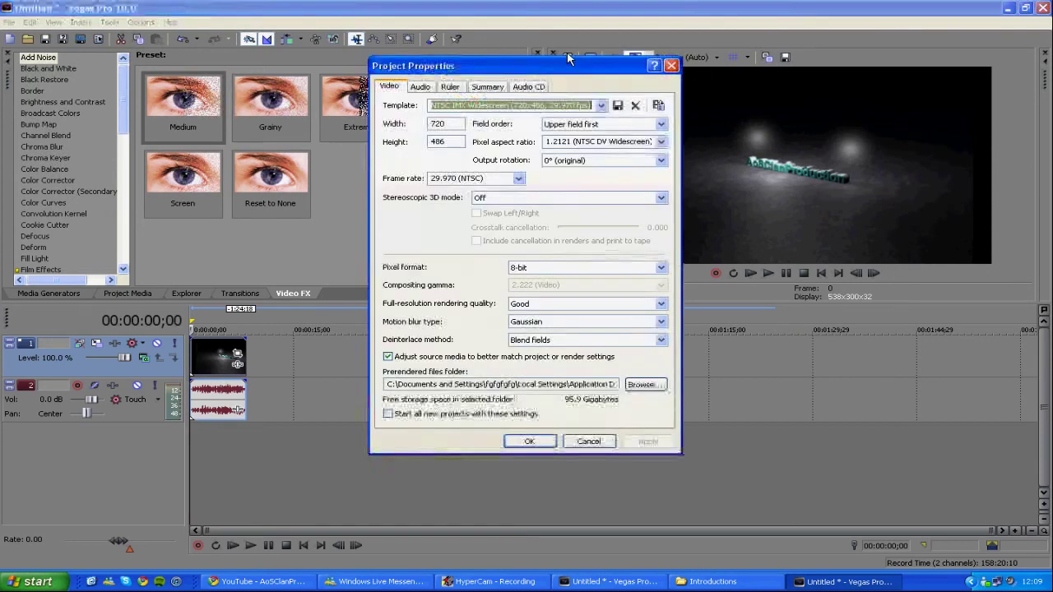
left_click(601, 105)
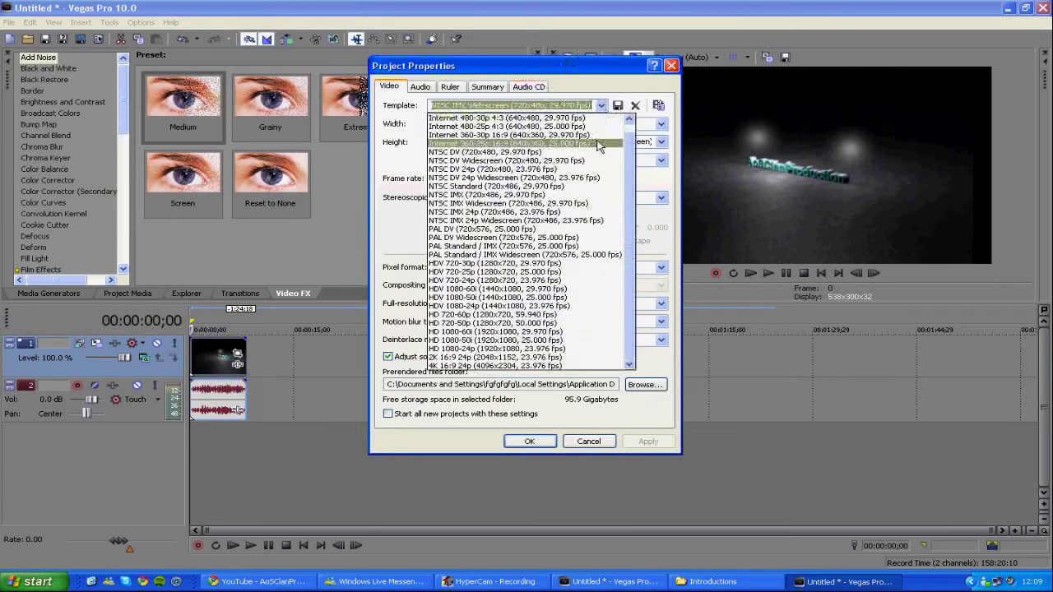
left_click(582, 182)
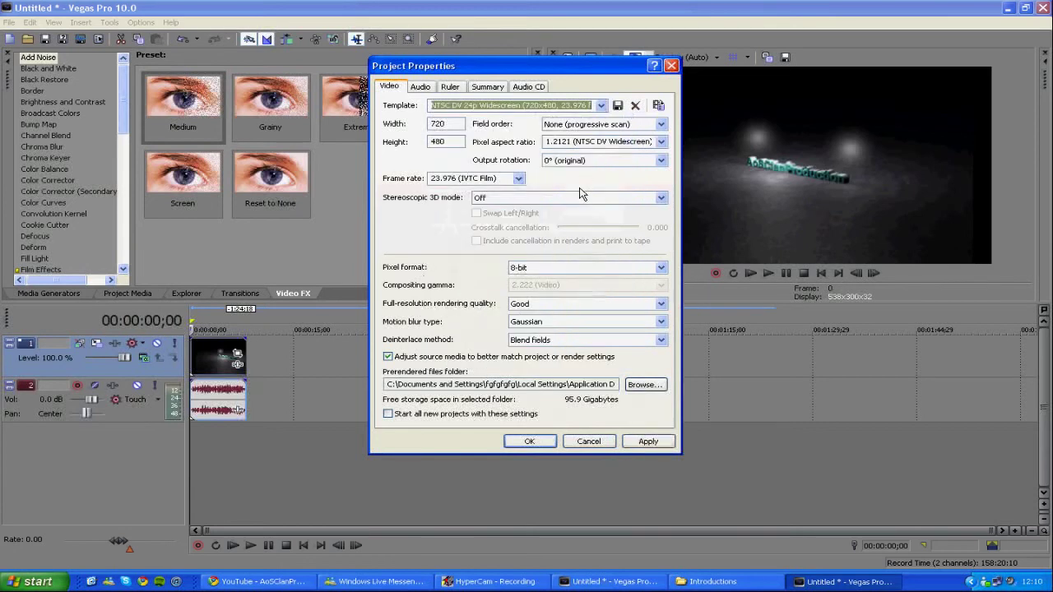
left_click(573, 306)
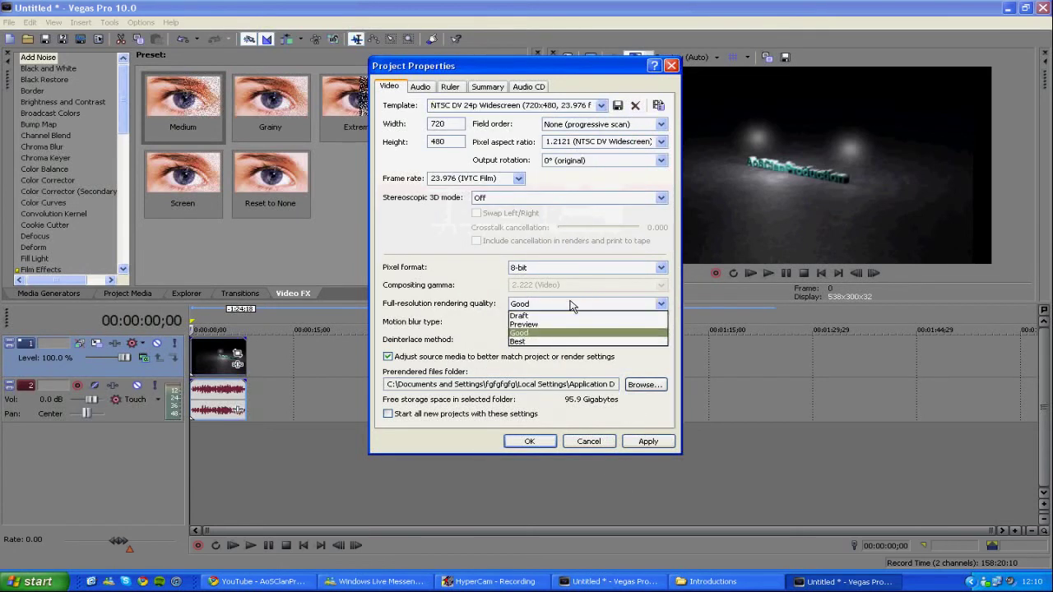
left_click(542, 345)
left_click(648, 441)
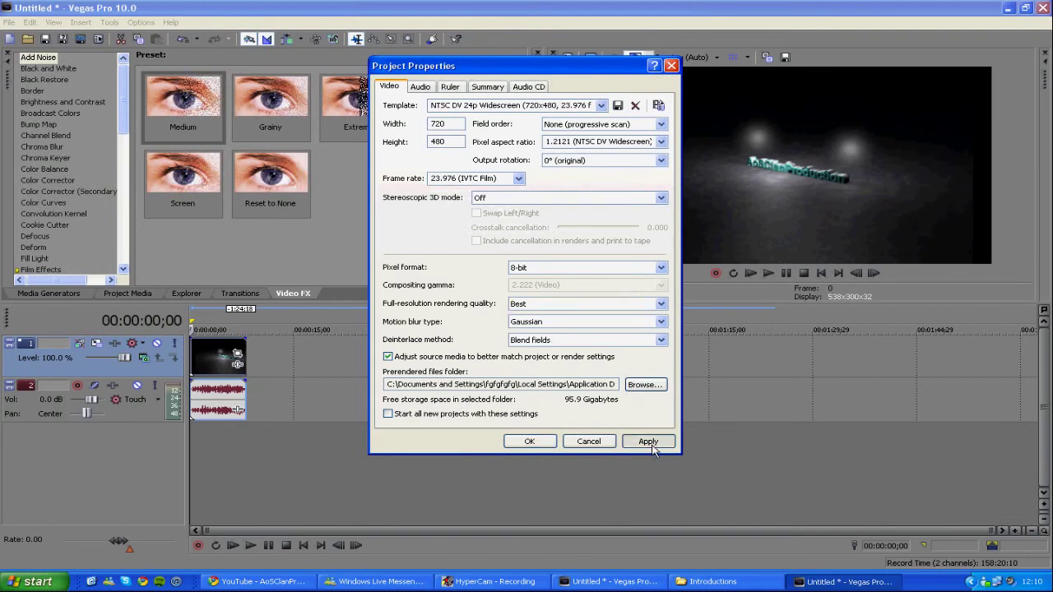
Step: Confirm the project properties, then uncheck Maintain Aspect Ratio in the intro clip's Switches
left_click(529, 441)
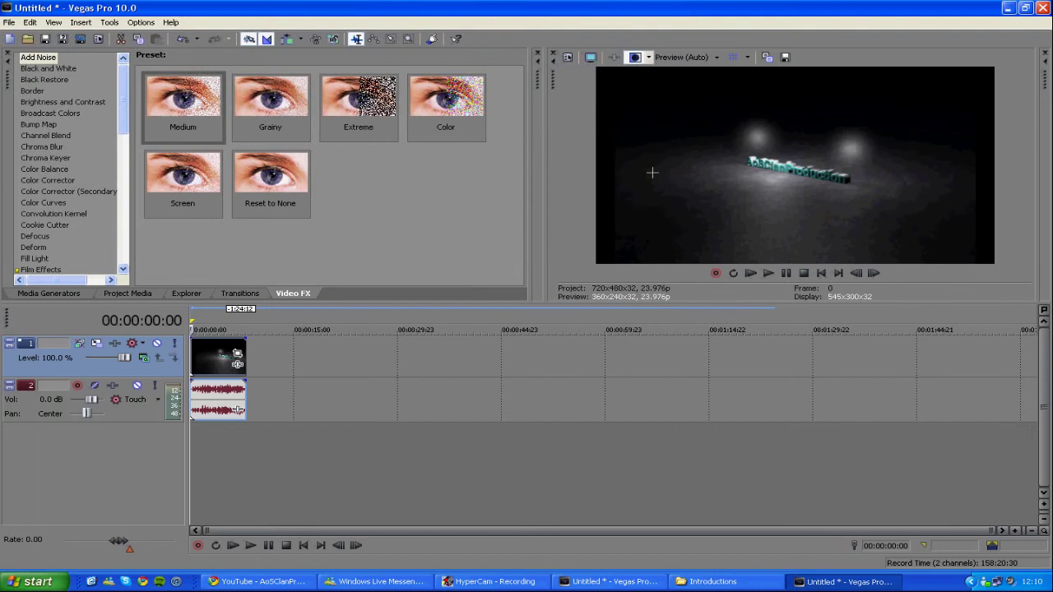
right_click(218, 364)
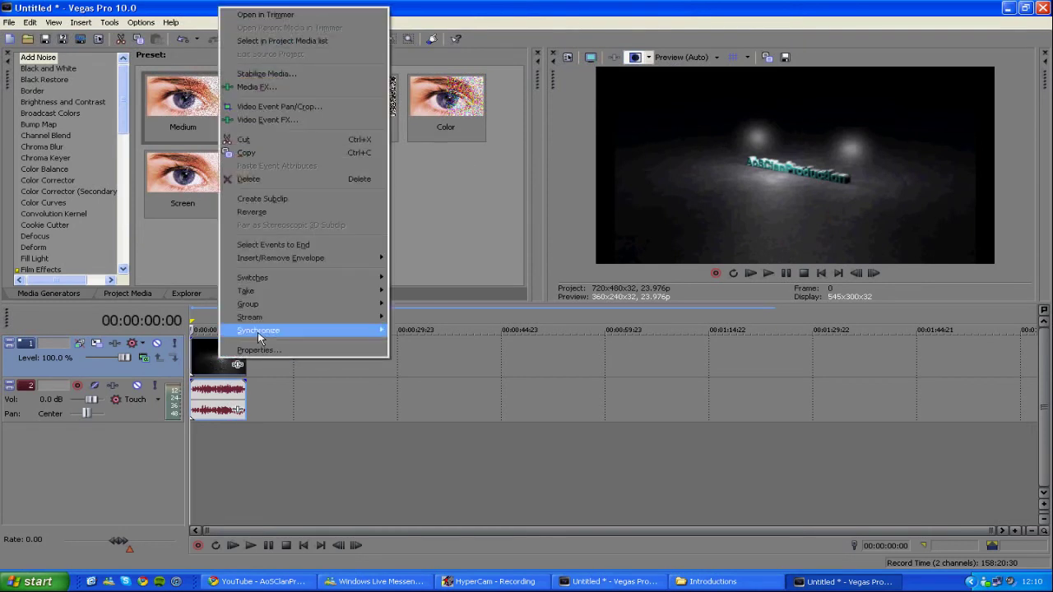
mouse_move(289, 277)
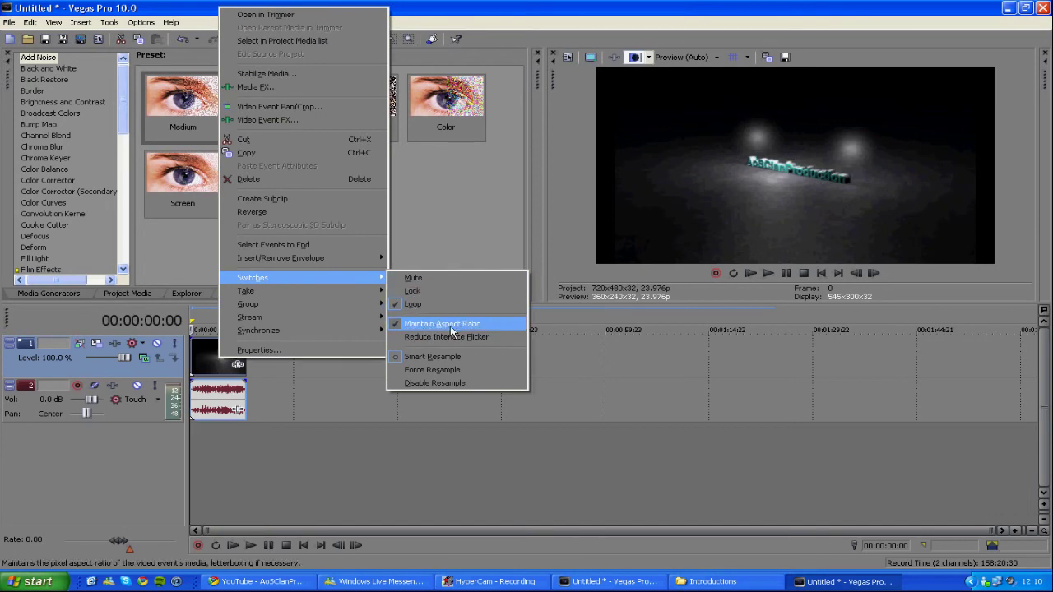
left_click(489, 324)
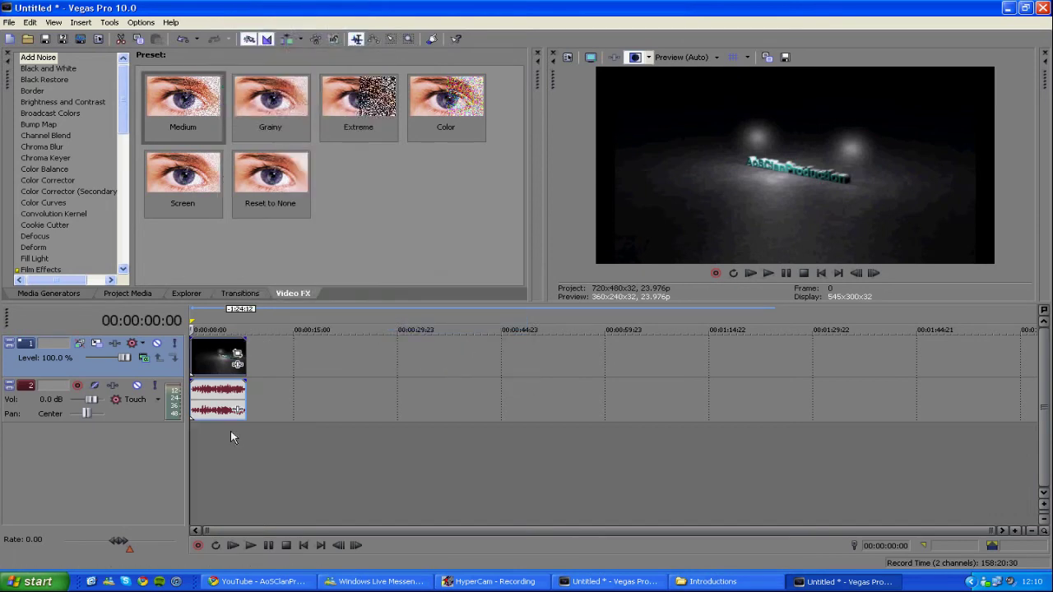
Step: Zoom the timeline in with the mouse wheel until the intro clip spans the track
scroll(230, 430, "up", 2)
scroll(231, 430, "down", 2)
scroll(277, 359, "up", 5)
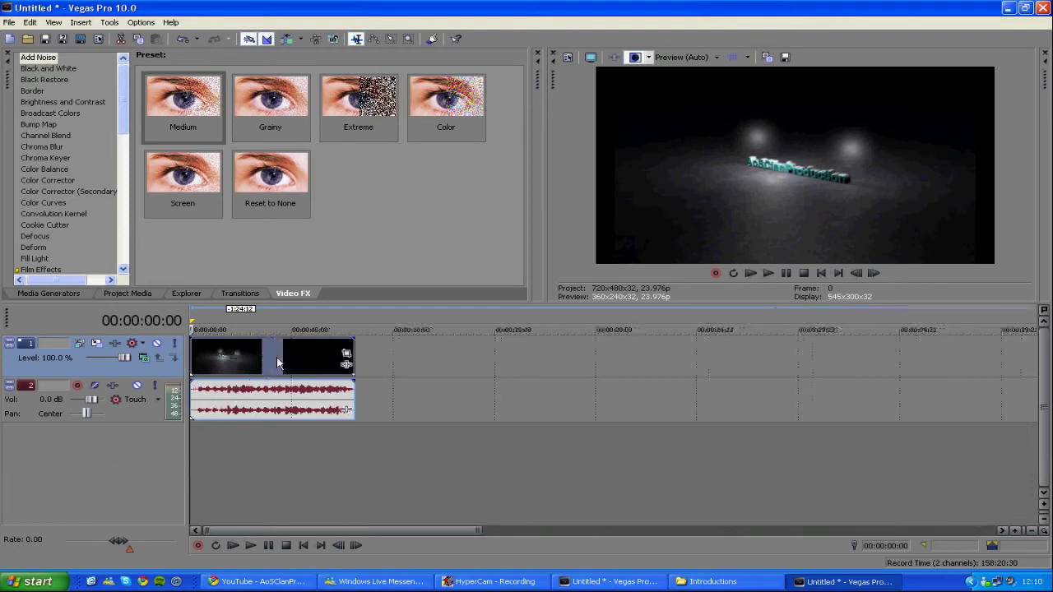
scroll(276, 363, "down", 4)
scroll(277, 364, "up", 4)
scroll(277, 364, "down", 2)
scroll(276, 364, "down", 3)
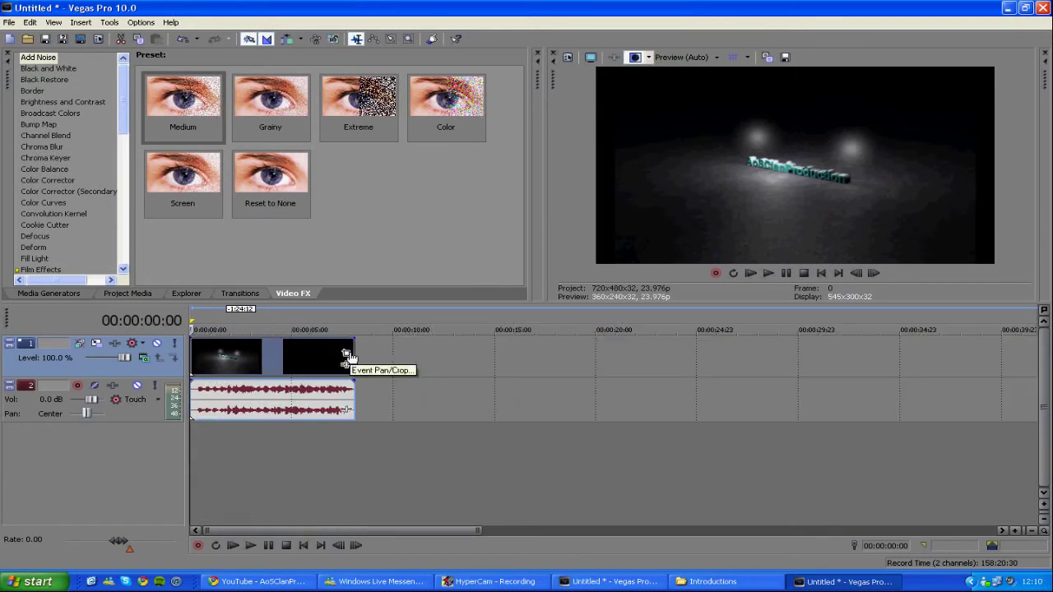
scroll(346, 355, "up", 3)
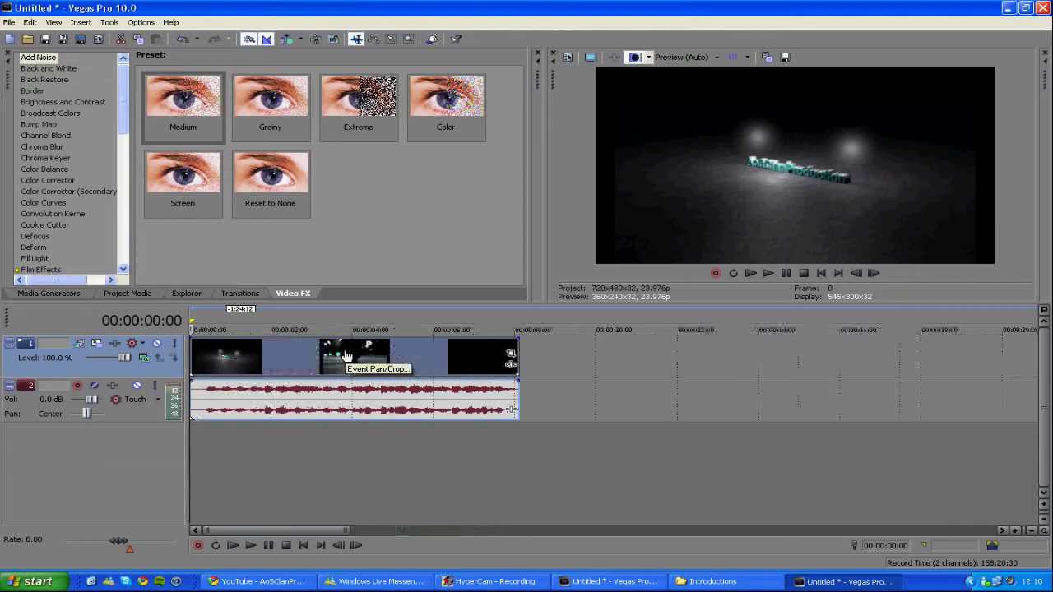
Step: Drag the clip's pan/crop frame edges inward to about 1,155.4 by 700
left_click(511, 356)
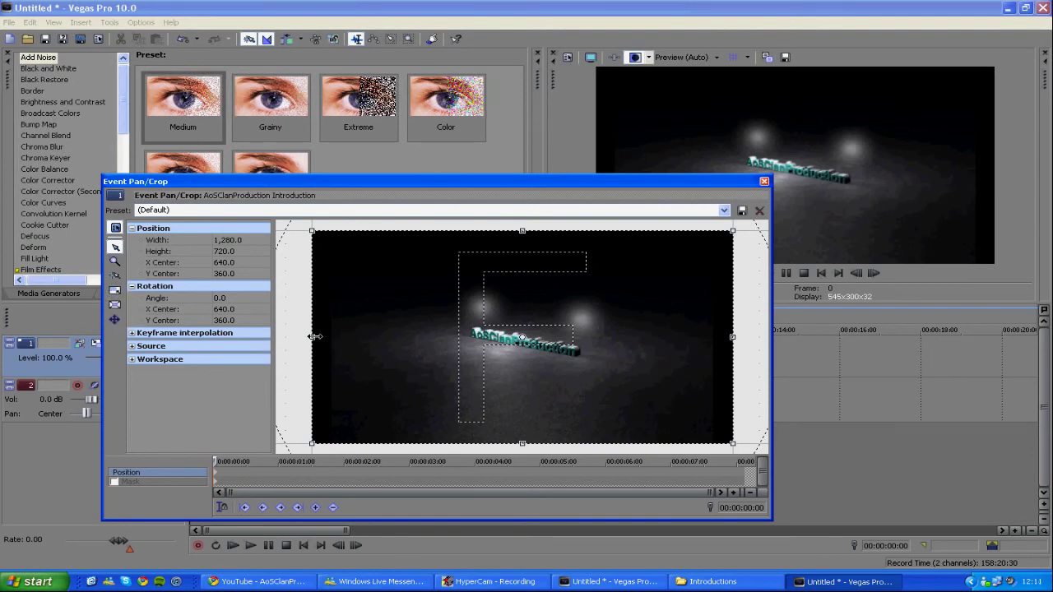
left_click_drag(315, 336, 322, 336)
left_click_drag(434, 186, 400, 238)
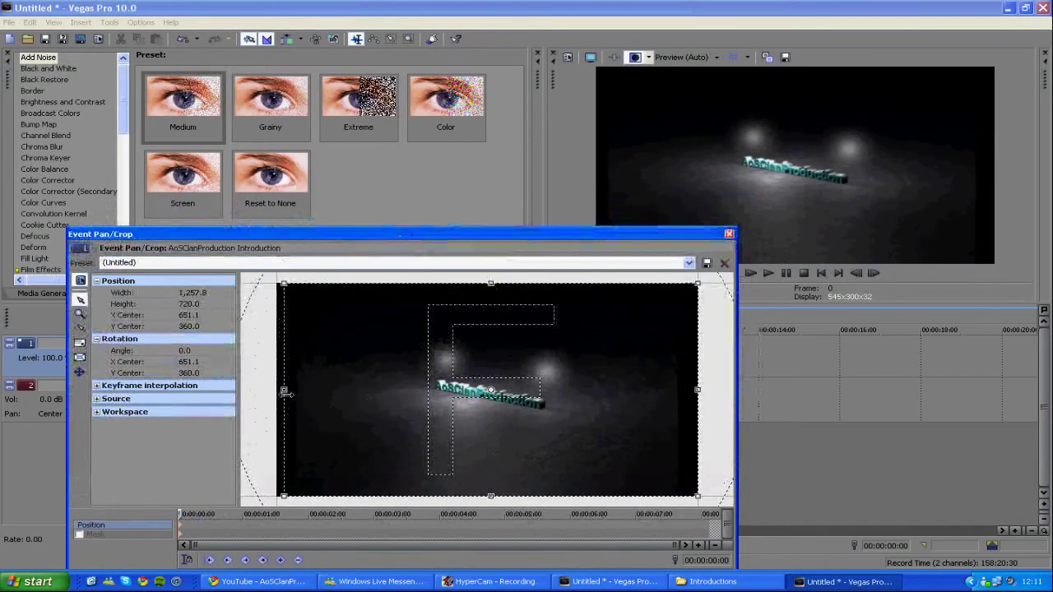
left_click_drag(284, 389, 298, 390)
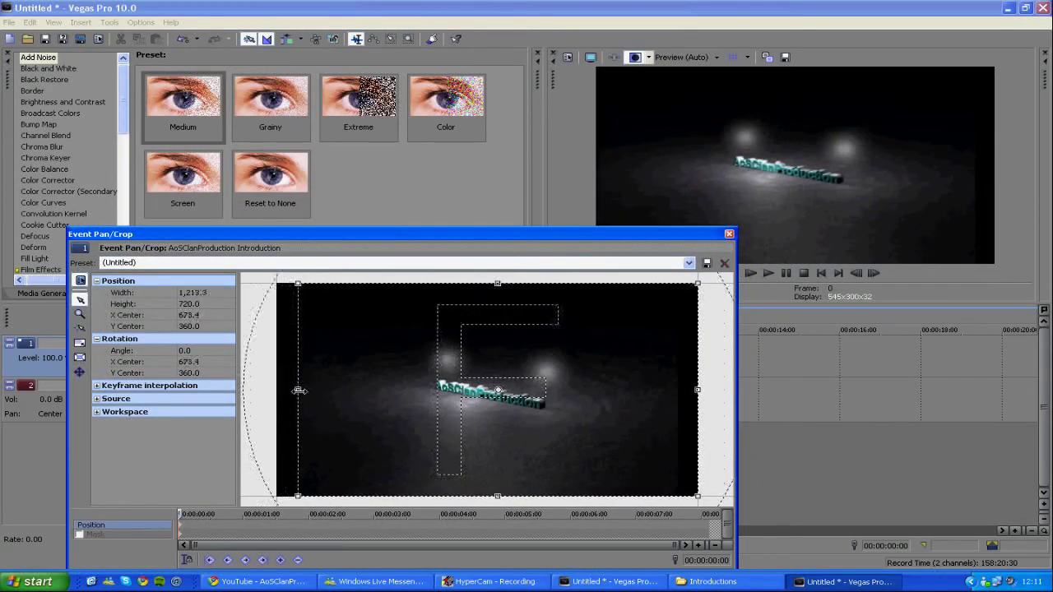
left_click_drag(497, 281, 498, 288)
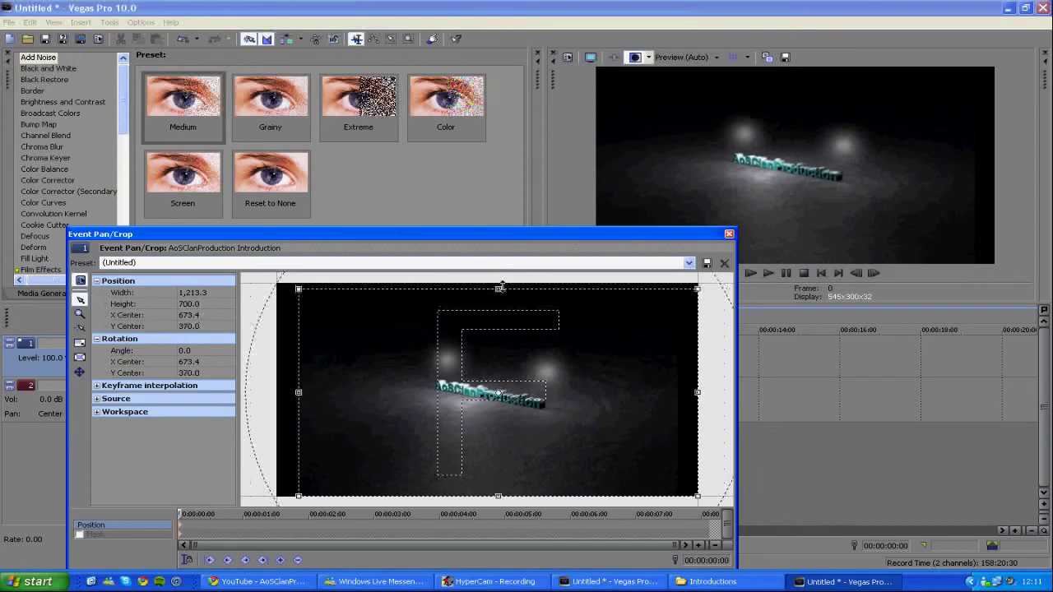
left_click_drag(698, 393, 678, 393)
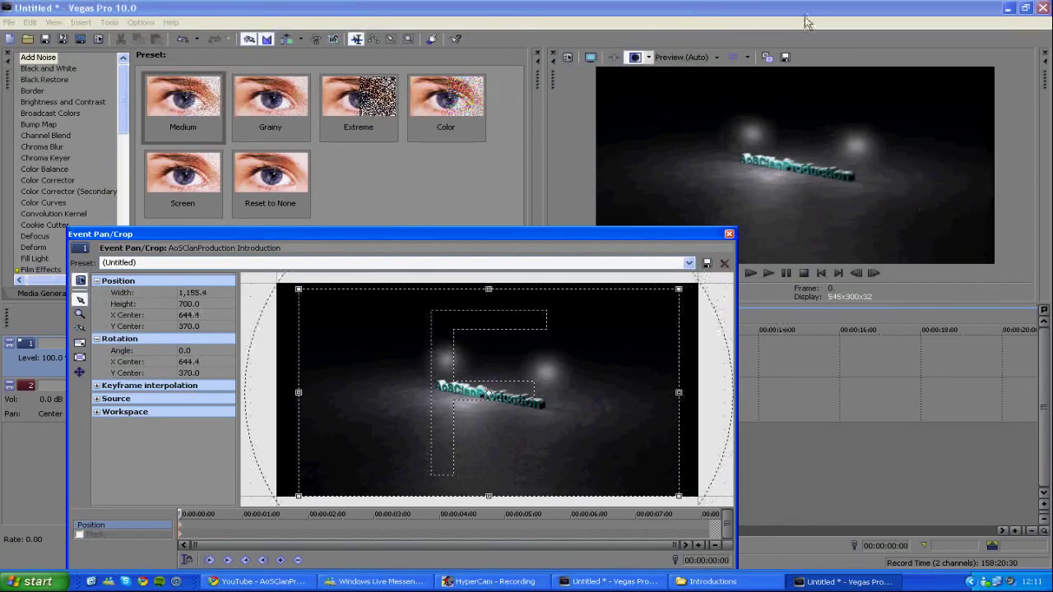
left_click(729, 234)
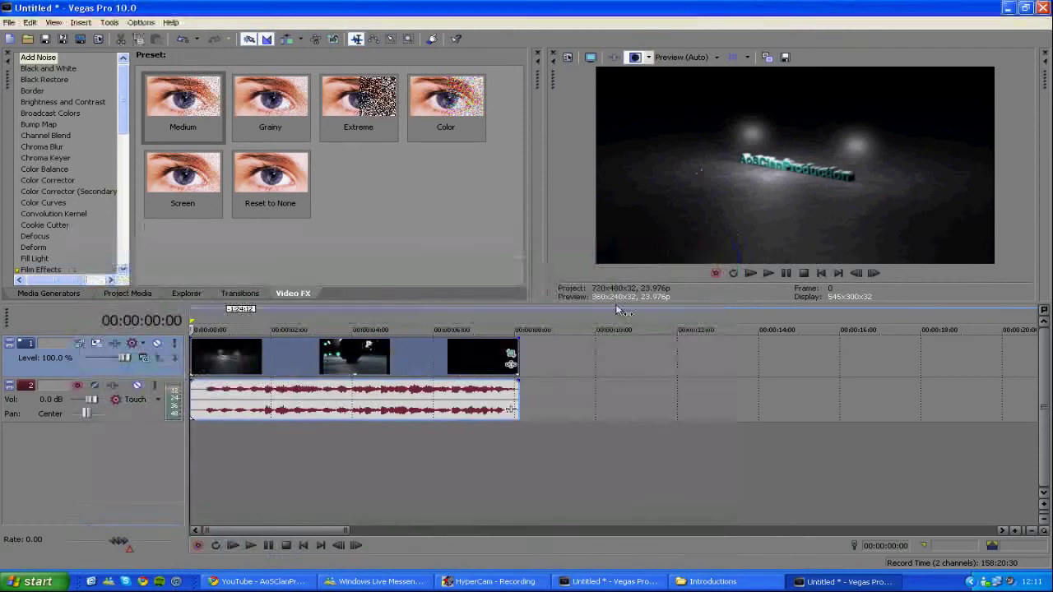
Step: Play the intro preview from the start and stop it to check the framing
scroll(444, 440, "down", 3)
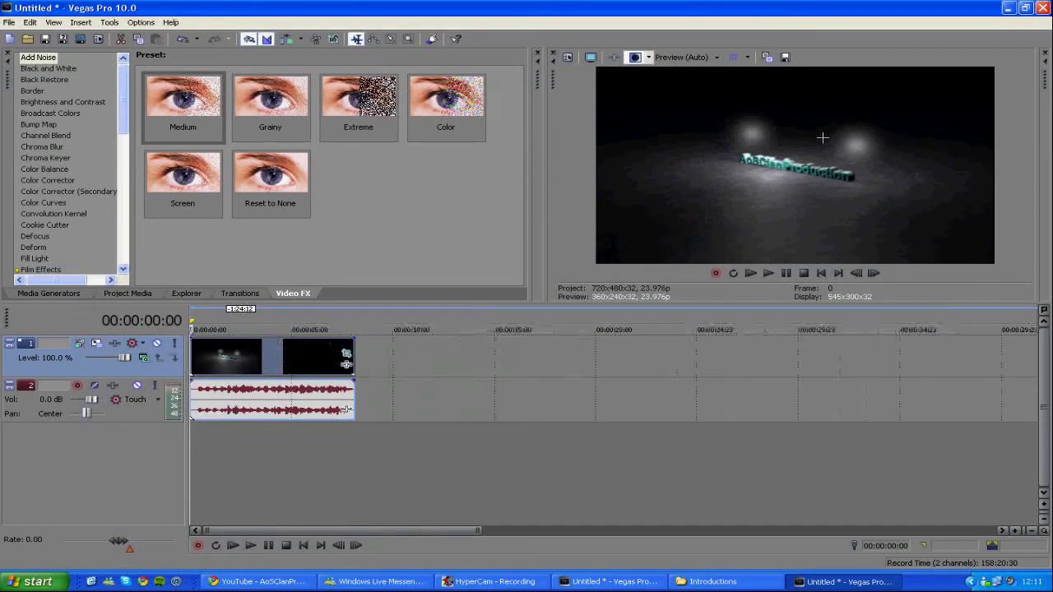
left_click(769, 274)
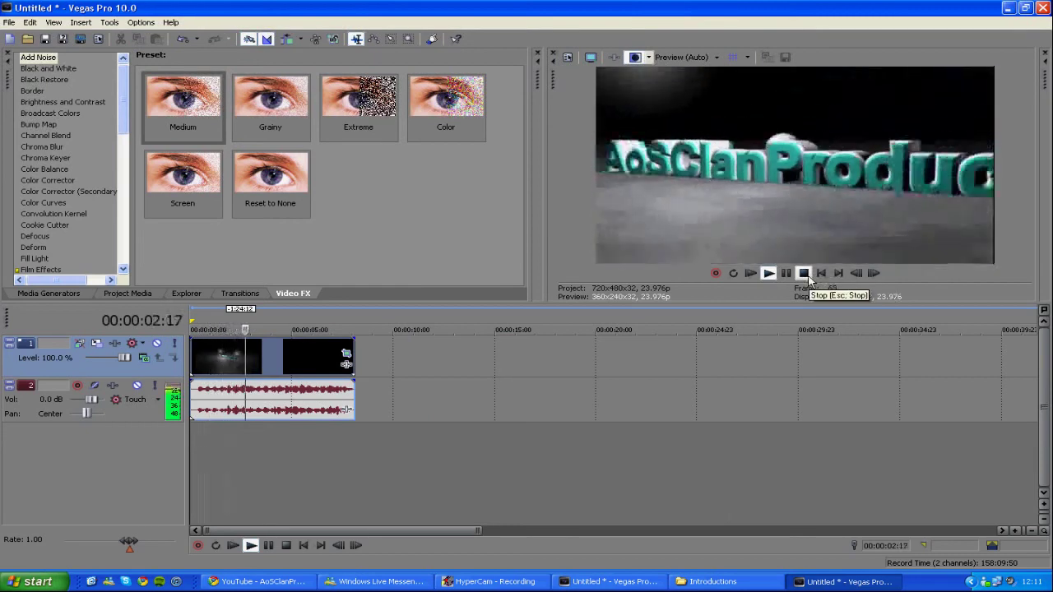
left_click(806, 276)
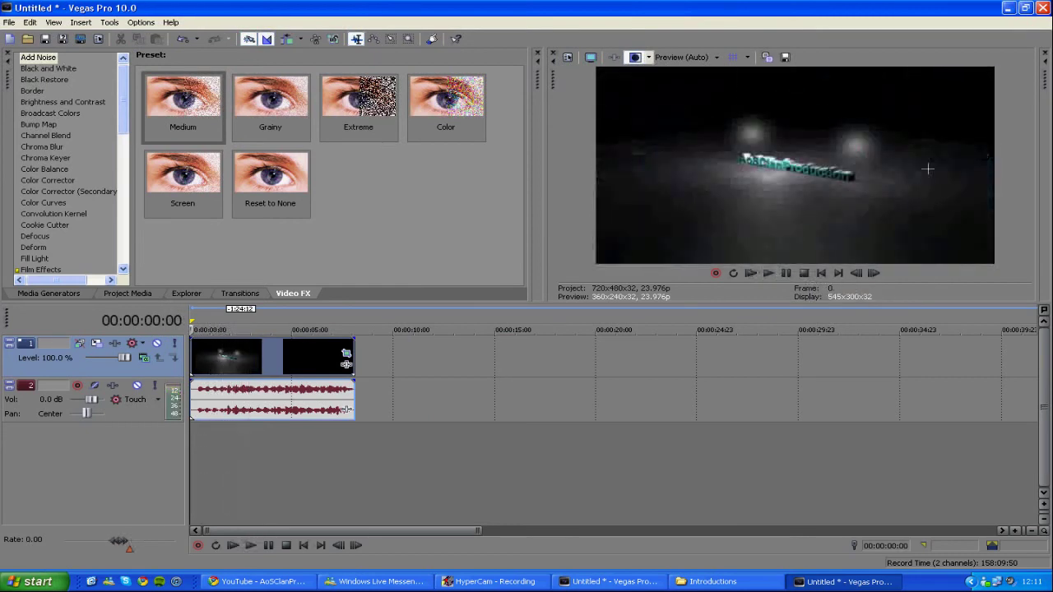
Step: Narrow the pan/crop frame to 1,148.7 wide and replay the preview
left_click(347, 354)
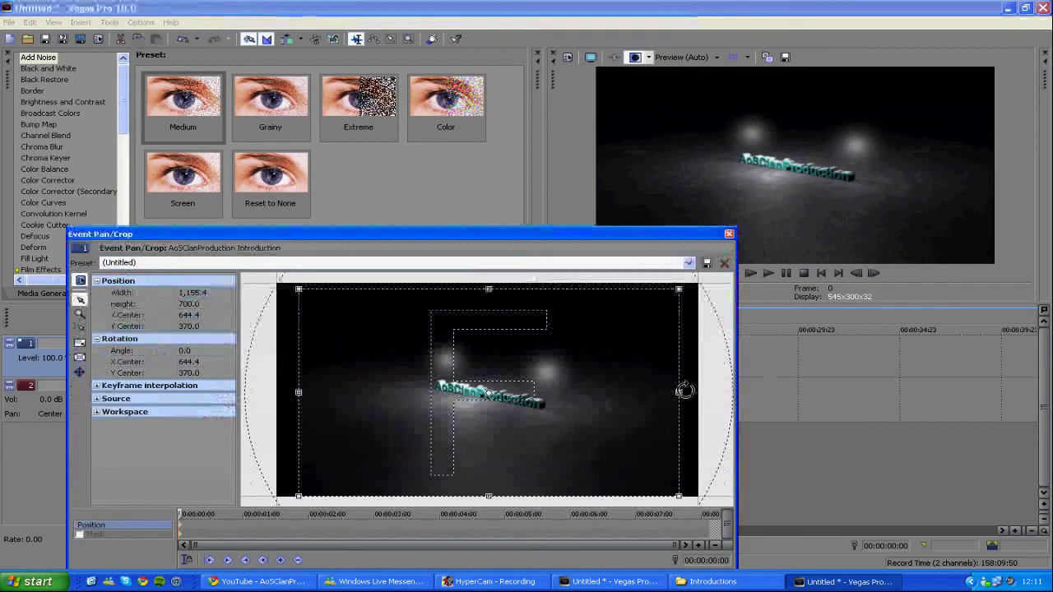
left_click_drag(691, 392, 678, 392)
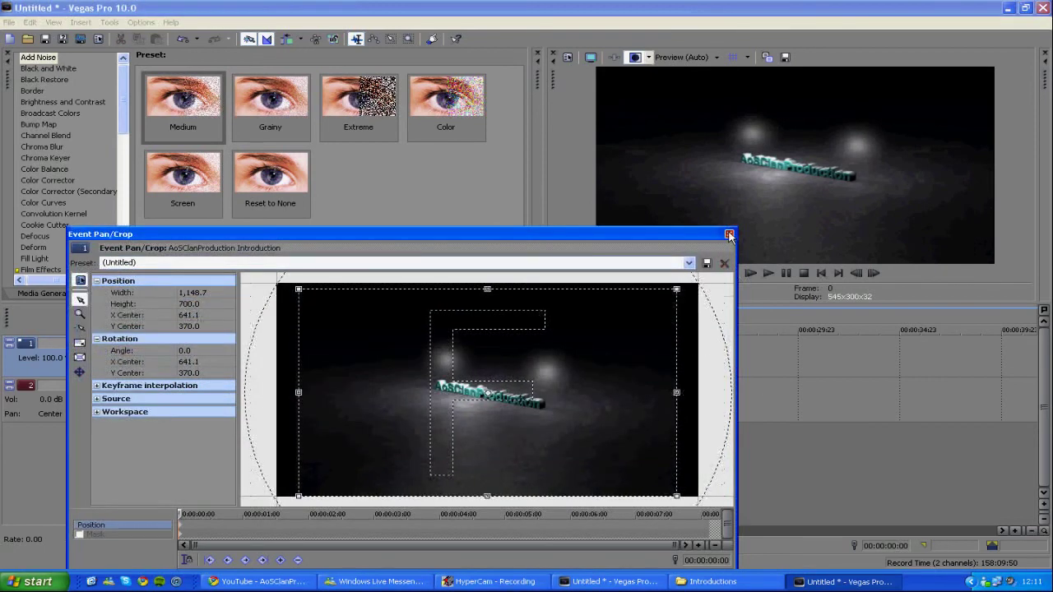
left_click(729, 236)
left_click(757, 275)
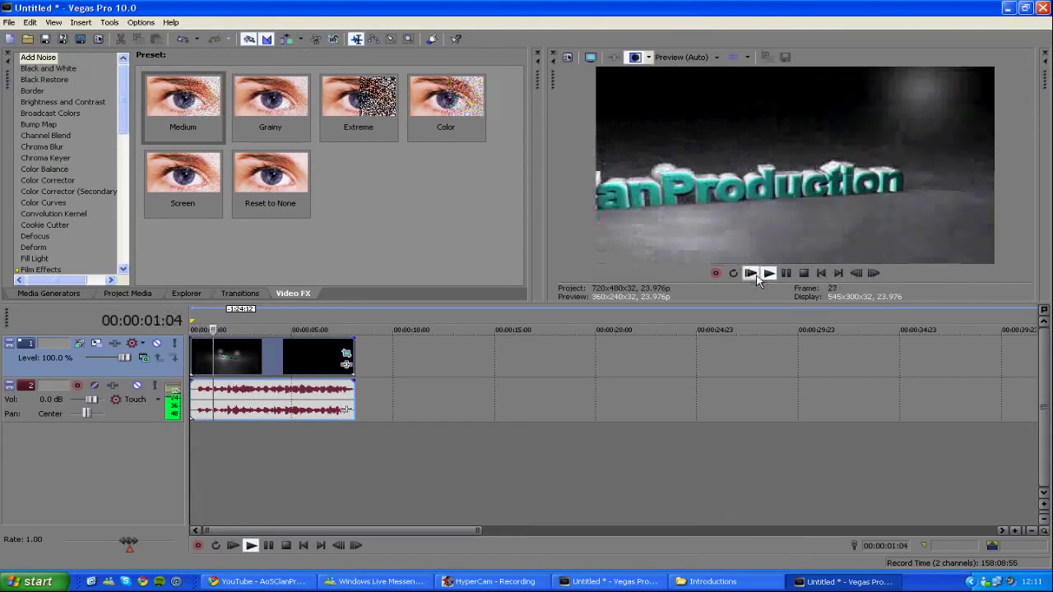
left_click(804, 274)
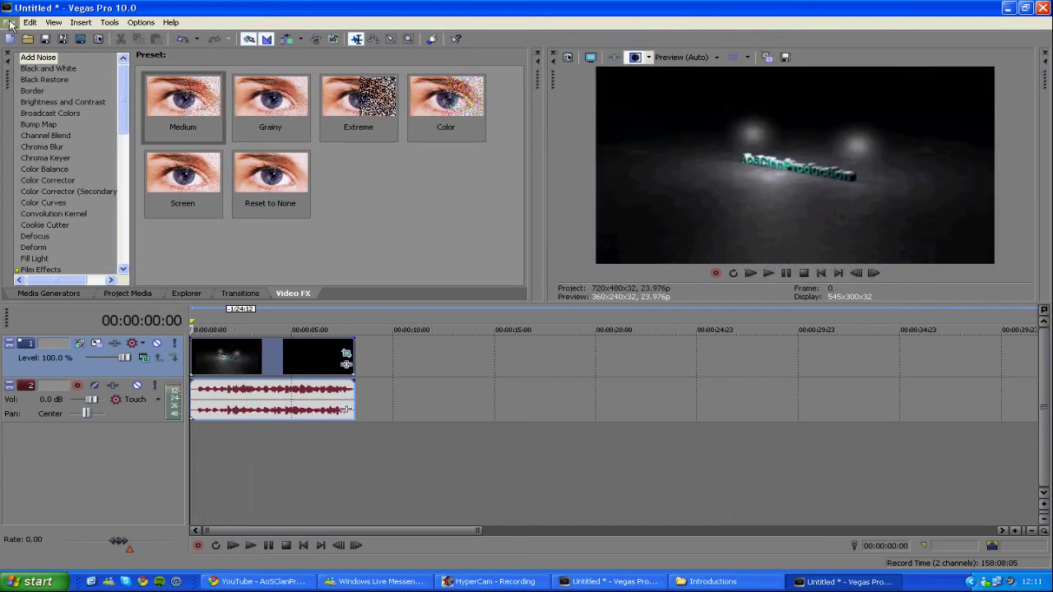
Step: Open File > Render As and navigate up to the AoS folder
right_click(304, 17)
left_click(218, 12)
left_click(5, 23)
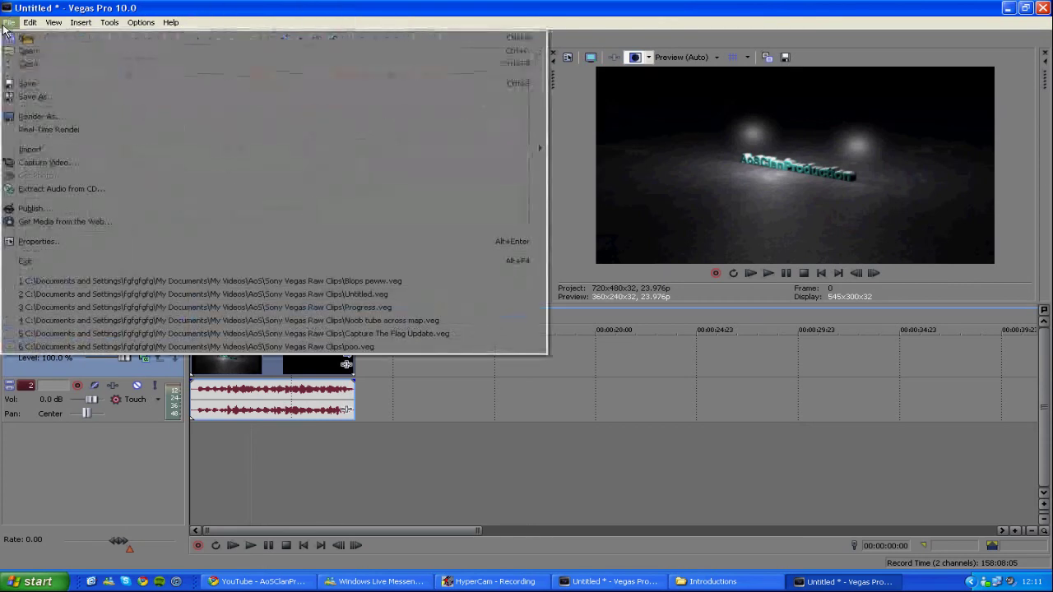
left_click(116, 123)
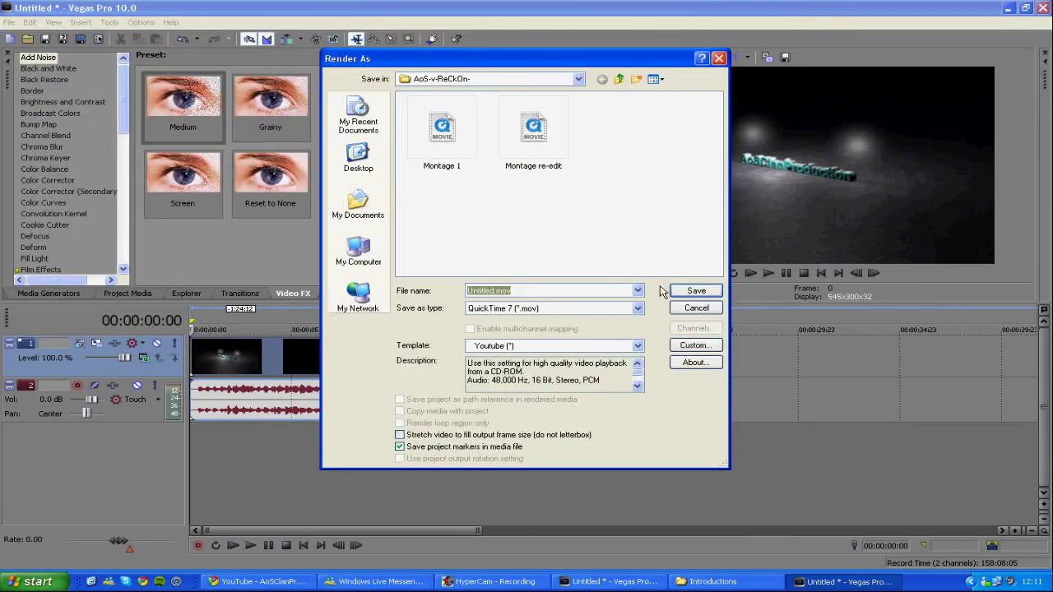
left_click(619, 79)
left_click(619, 78)
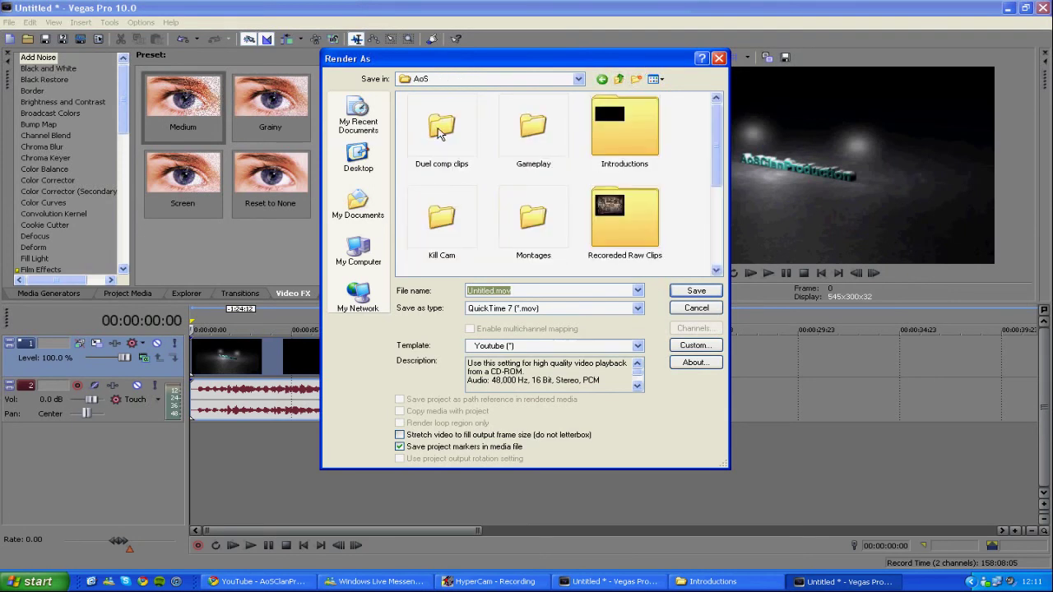
mouse_move(713, 130)
left_mouse_down()
mouse_move(713, 222)
mouse_move(712, 126)
left_mouse_up()
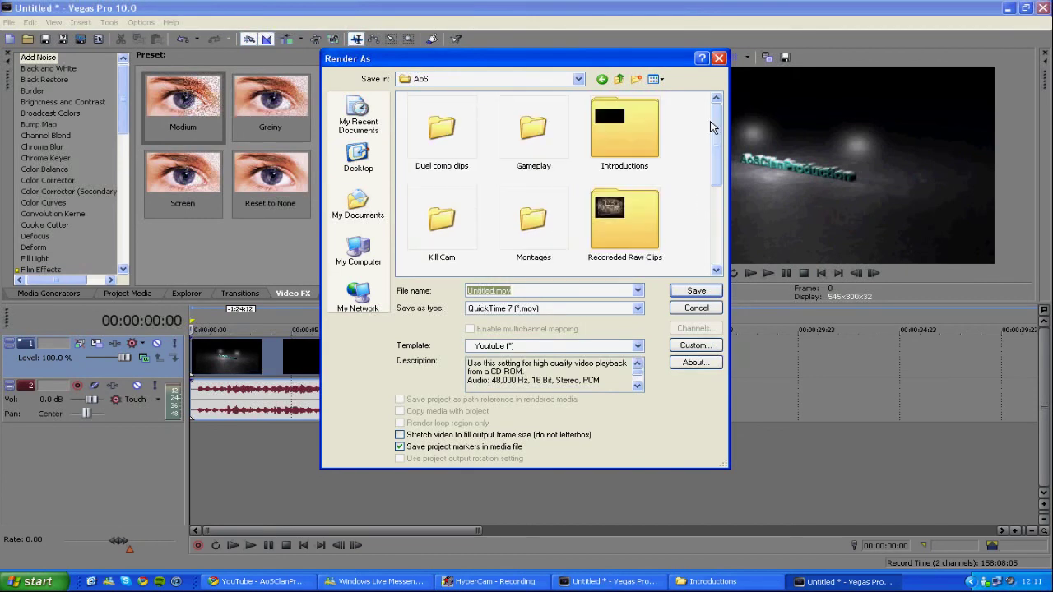
Step: Keep Untitled.mov as QuickTime 7 (*.mov) output with the Youtube template
left_click(637, 291)
left_click(637, 290)
left_click(638, 308)
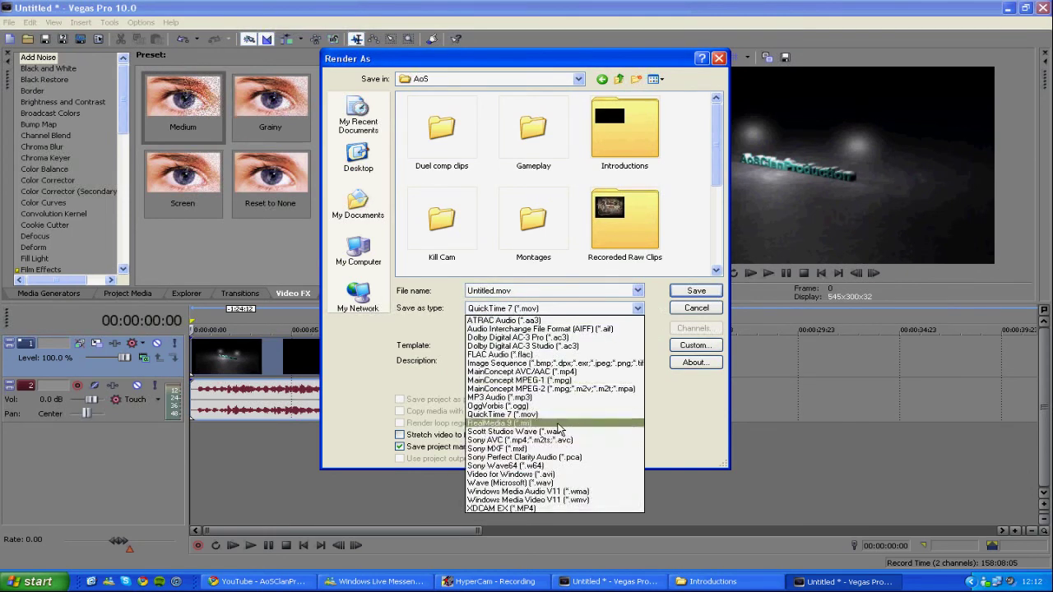
left_click(624, 311)
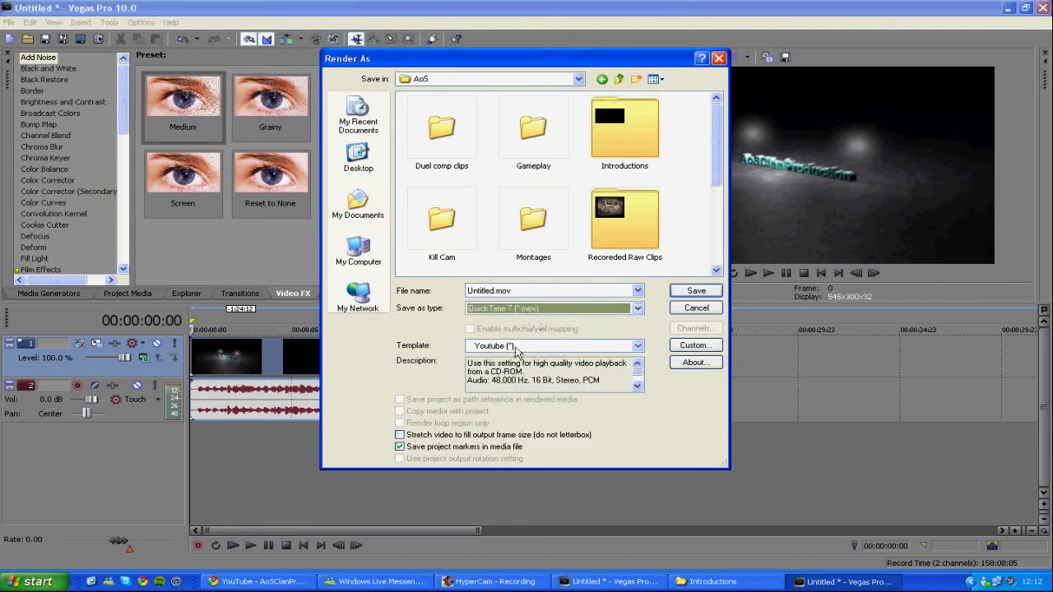
left_click(536, 354)
left_click(538, 355)
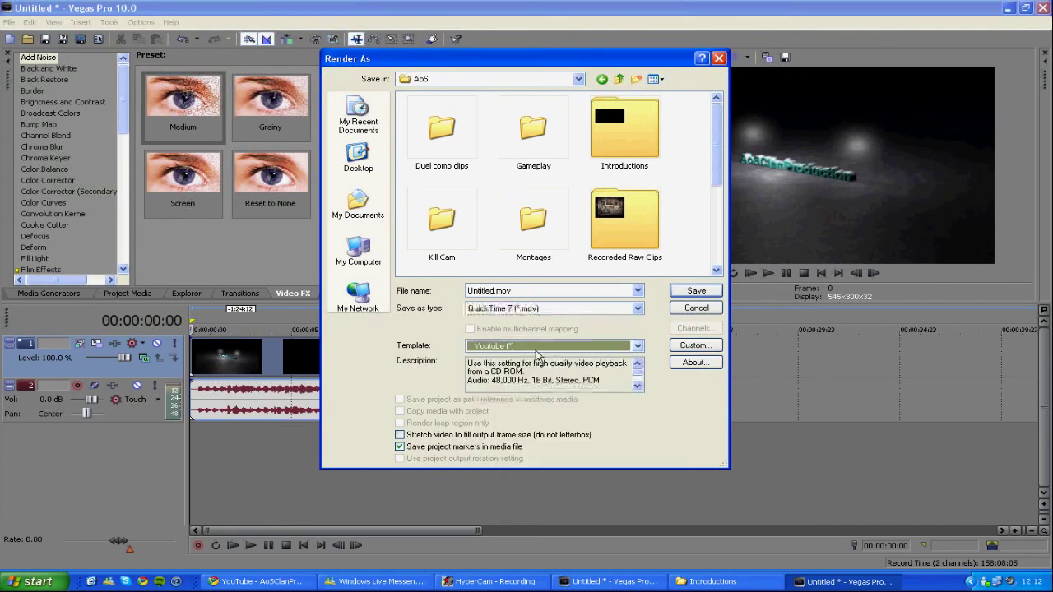
Step: Verify the Youtube template's frame size is 1280x720 and review its audio, streaming and project settings
left_click(693, 346)
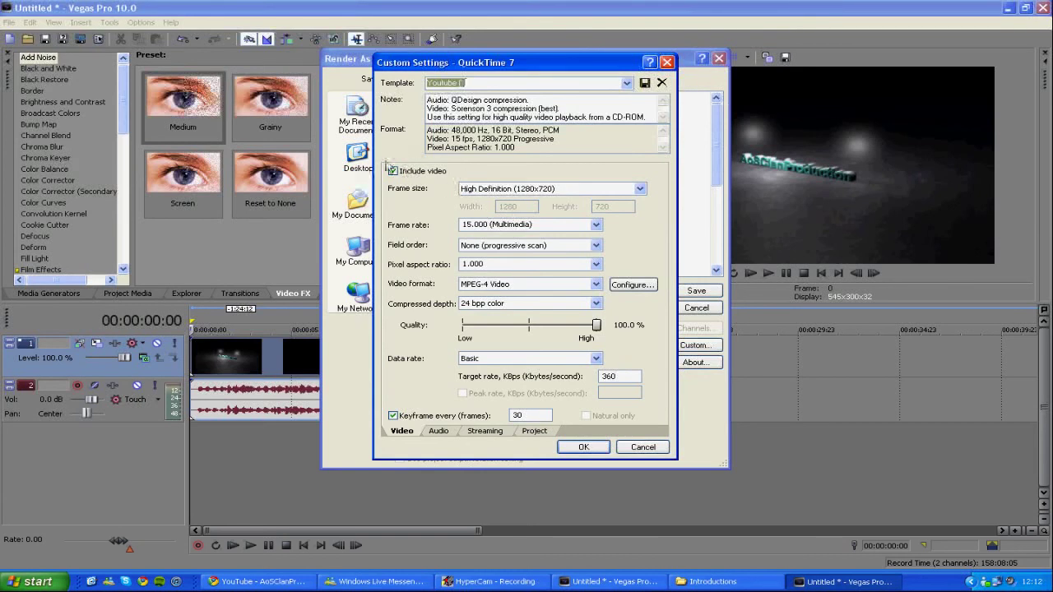
left_click(537, 190)
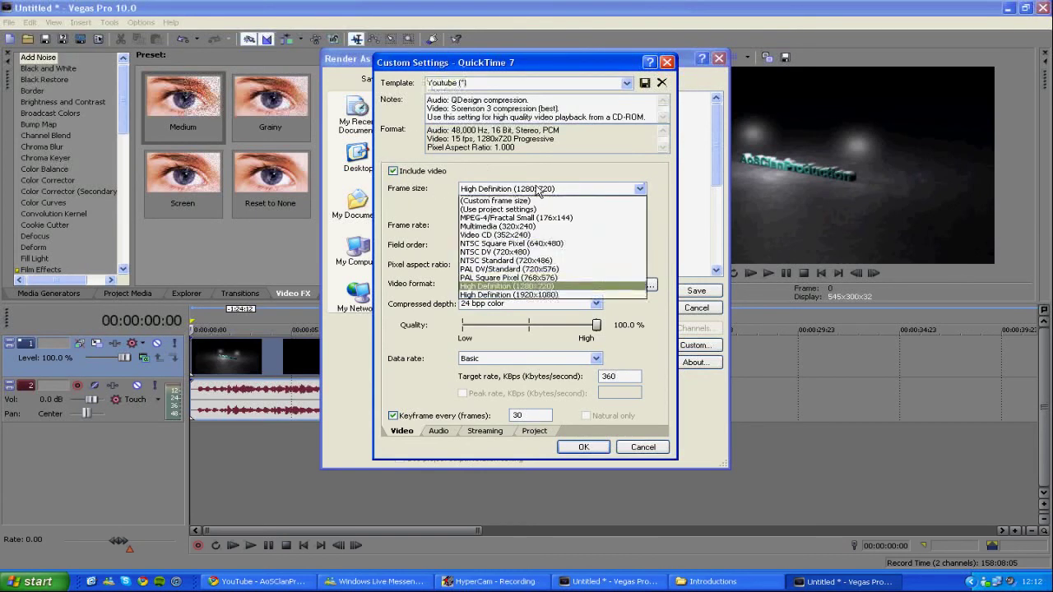
left_click(537, 190)
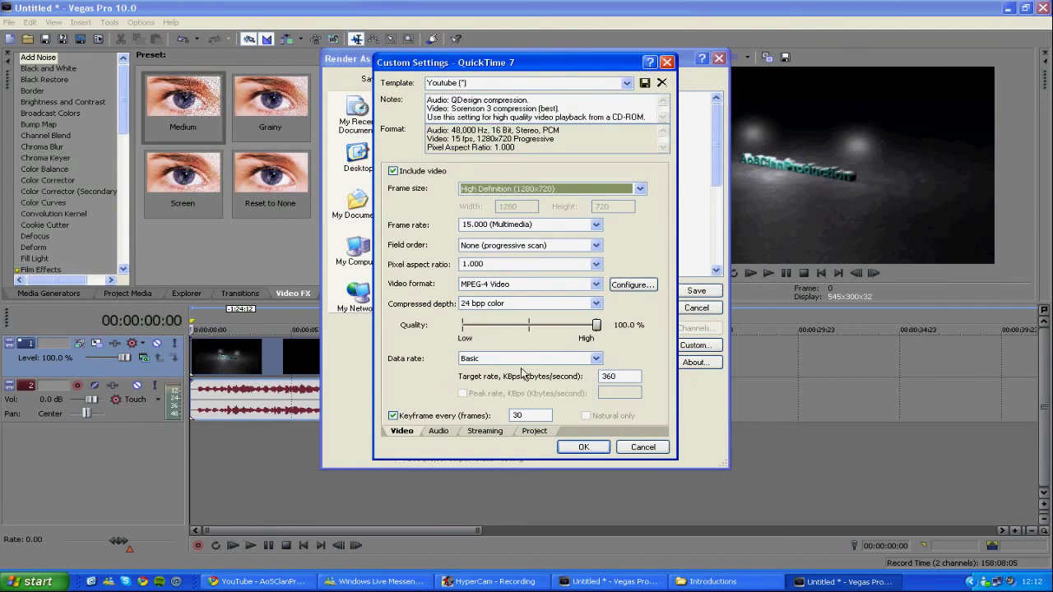
left_click(438, 433)
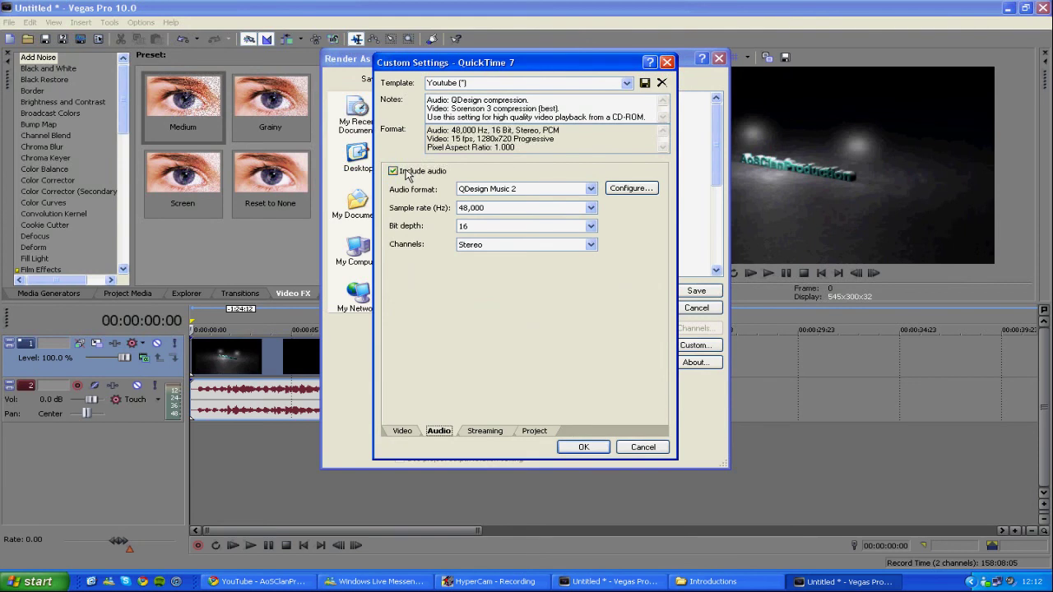
left_click(485, 432)
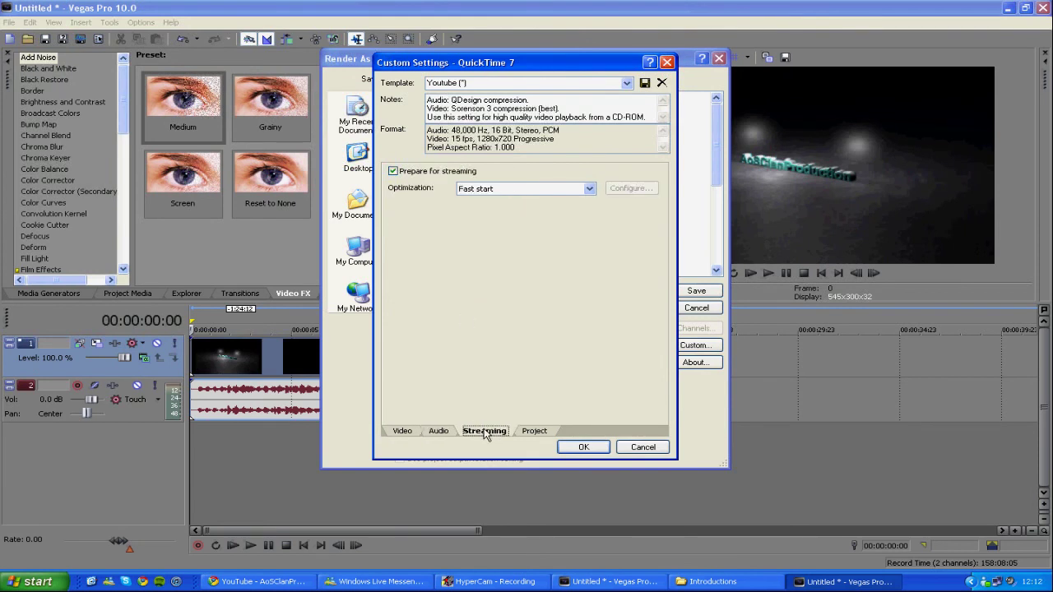
left_click(534, 433)
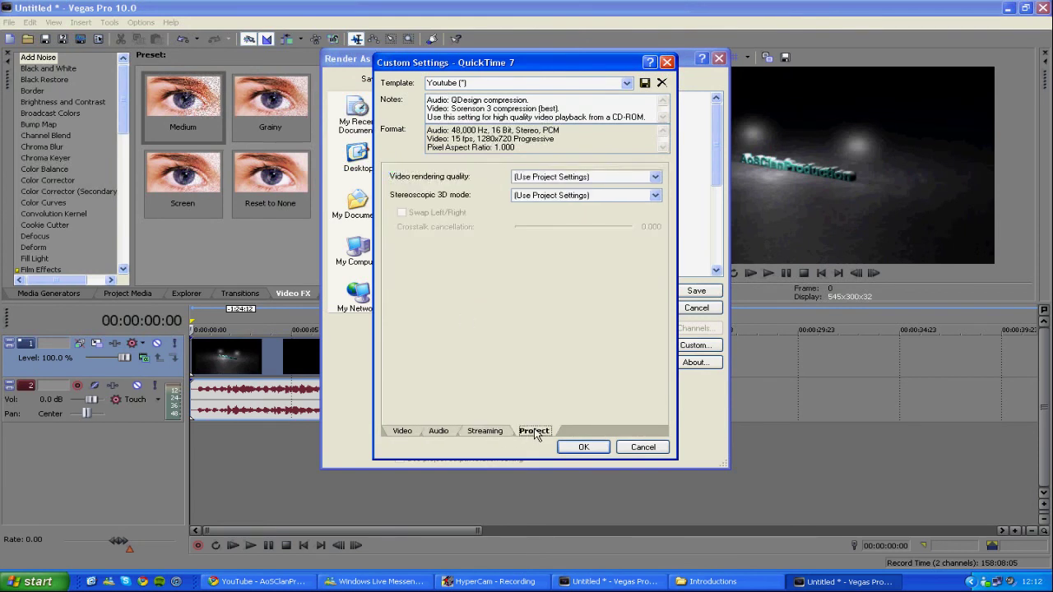
left_click(581, 449)
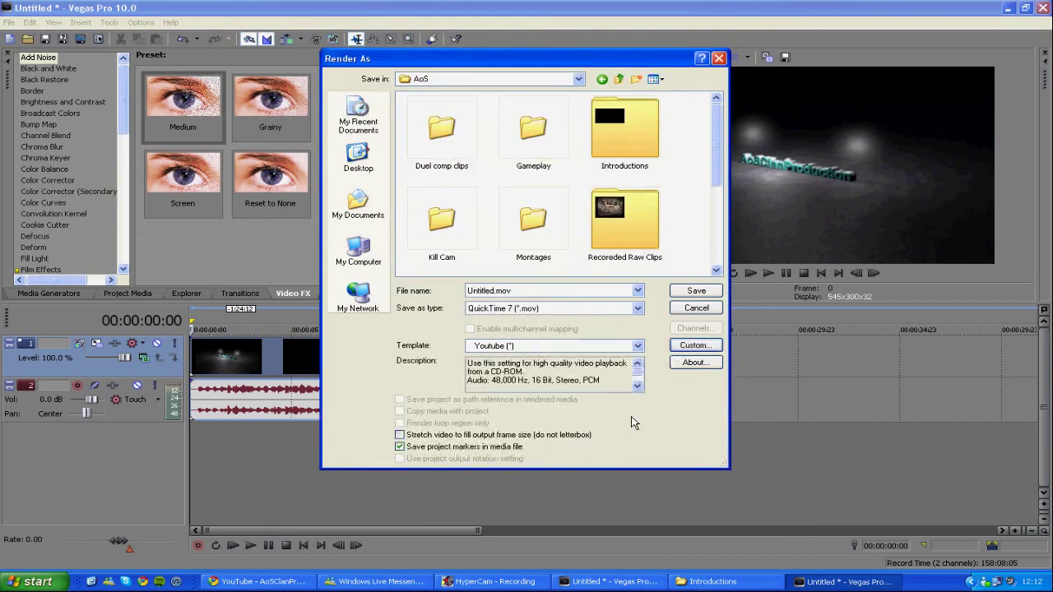
Step: Recheck the template's audio settings and close the custom dialog without changes
left_click(693, 346)
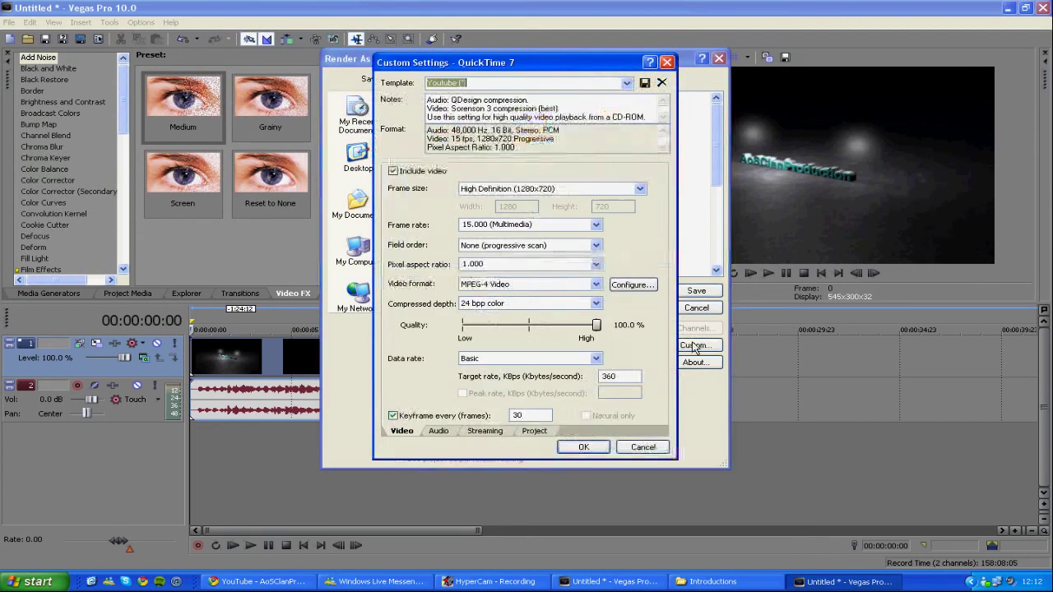
left_click(440, 431)
left_click(642, 446)
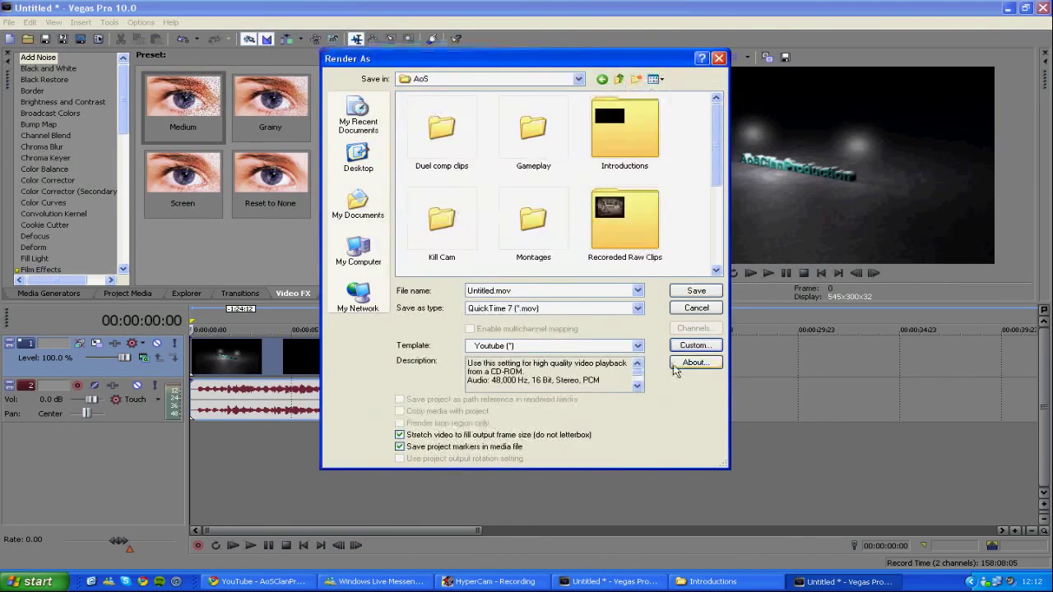
Step: Render Untitled.mov and close the progress dialog once it reports completion after 00:00:26
left_click(697, 294)
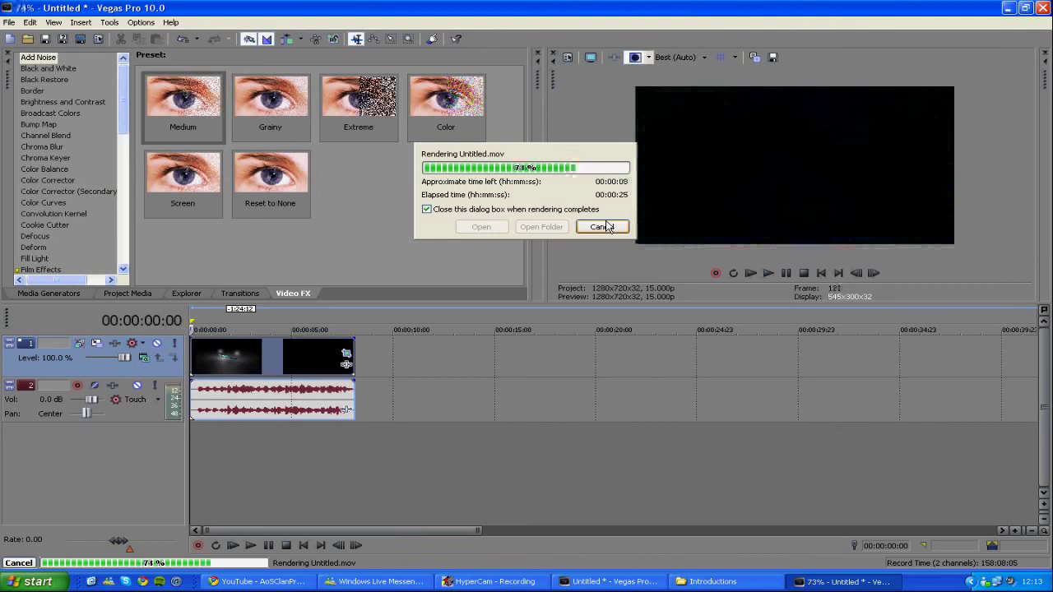
left_click(603, 227)
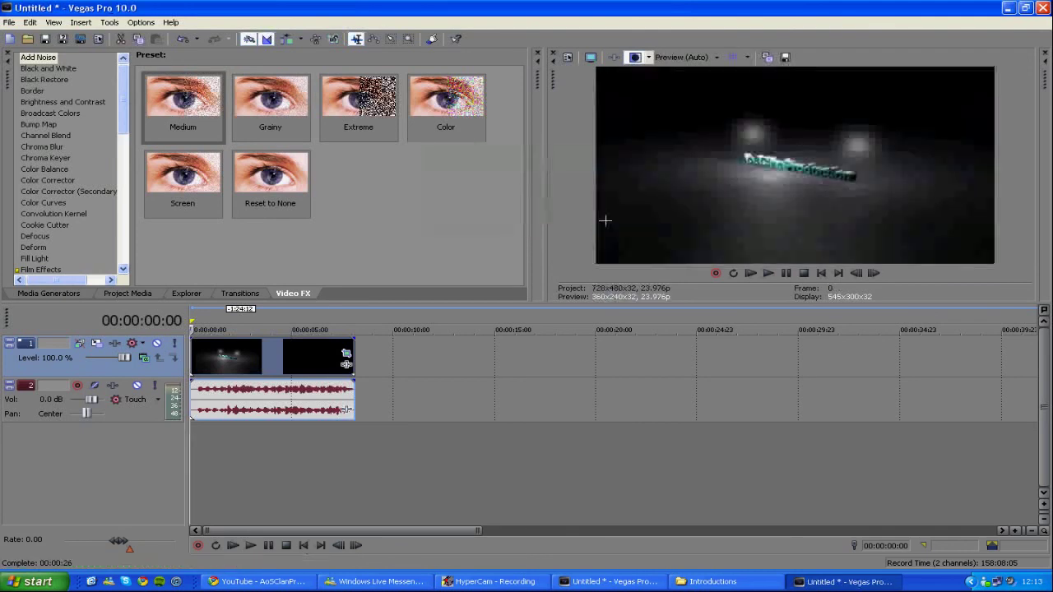